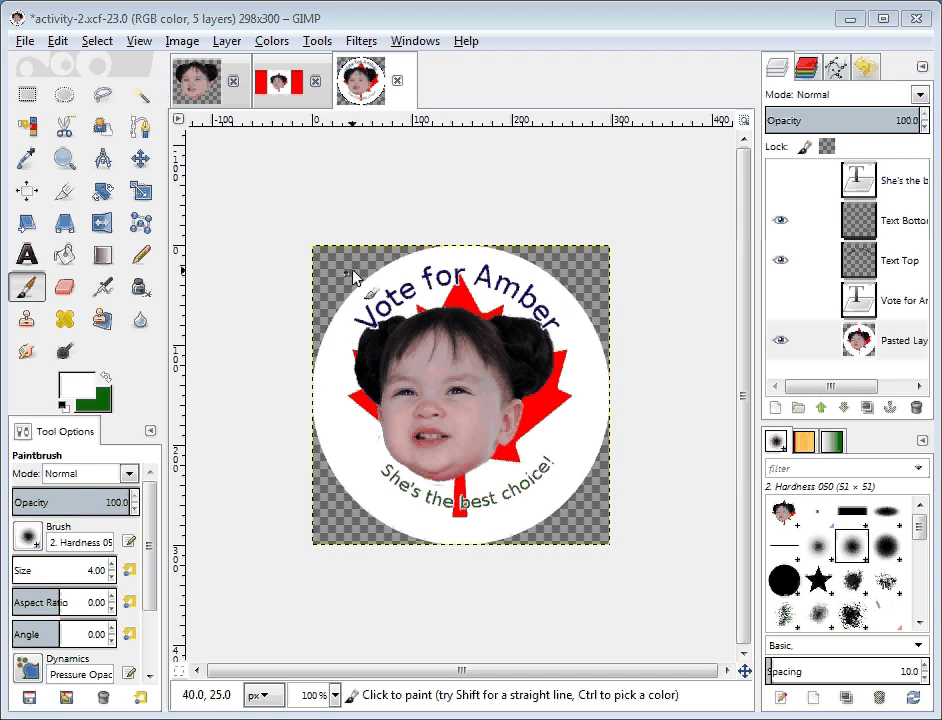
Save the Vote for Amber button image to activity-2.xcf.
click(23, 44)
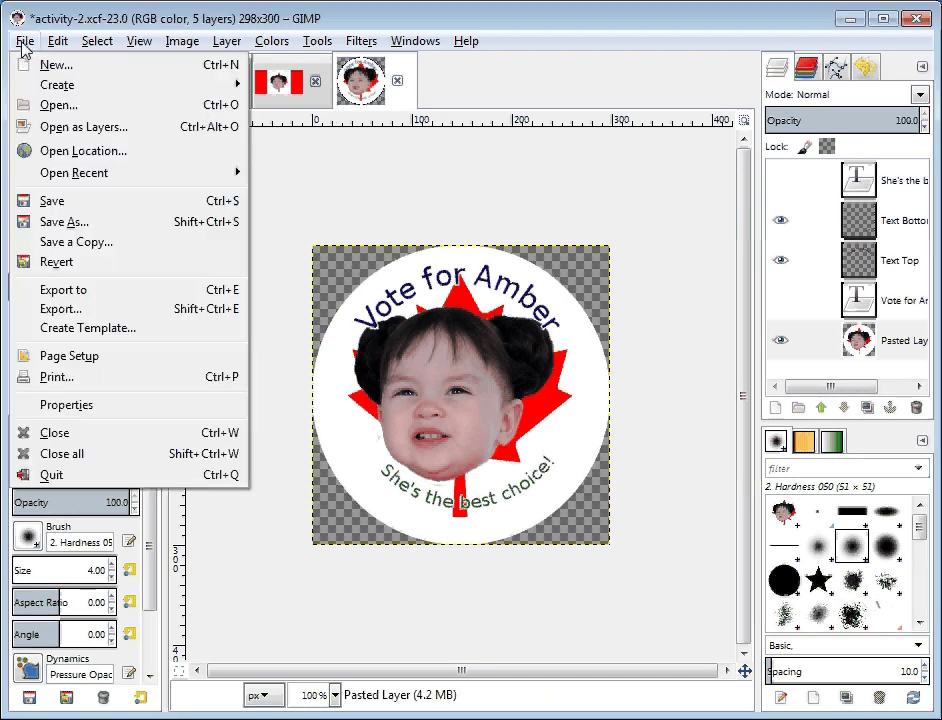
click(66, 201)
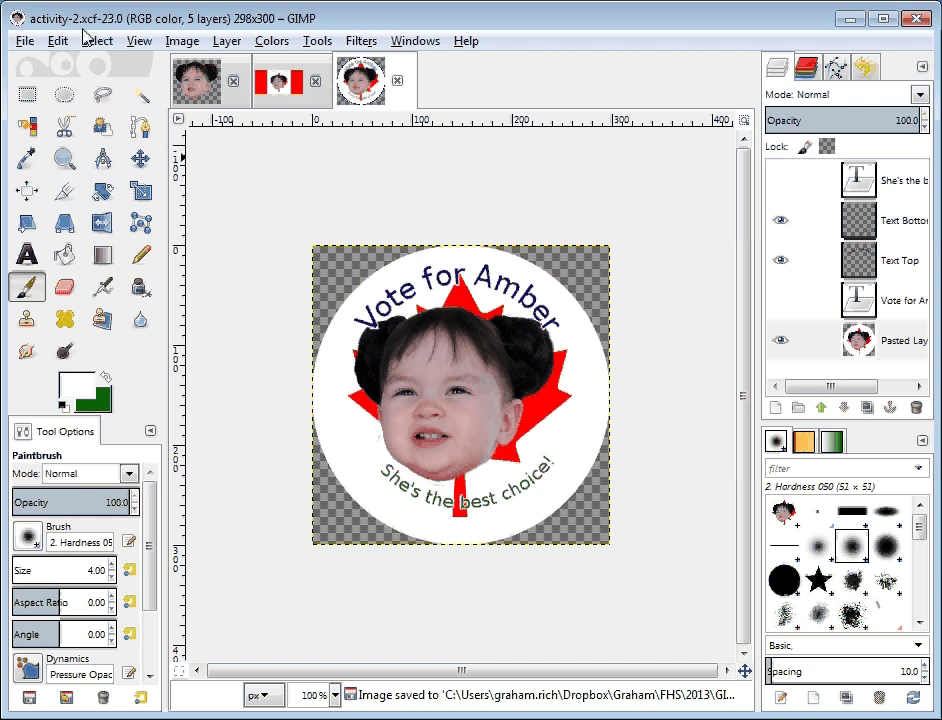
click(25, 42)
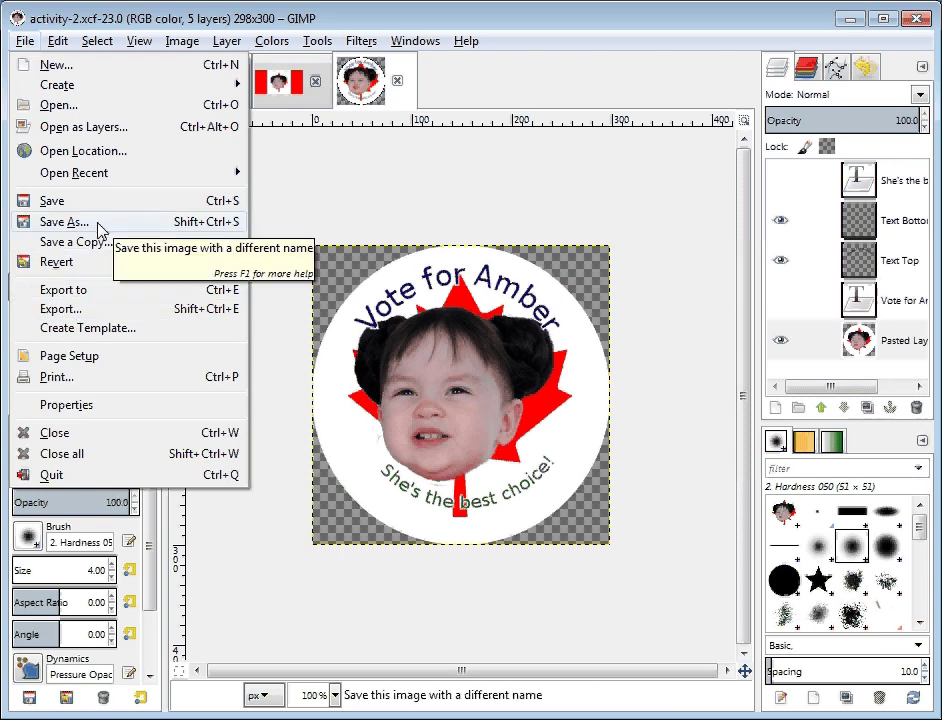
Bring up Export Image named activity-2.png in the GIMP folder.
click(70, 310)
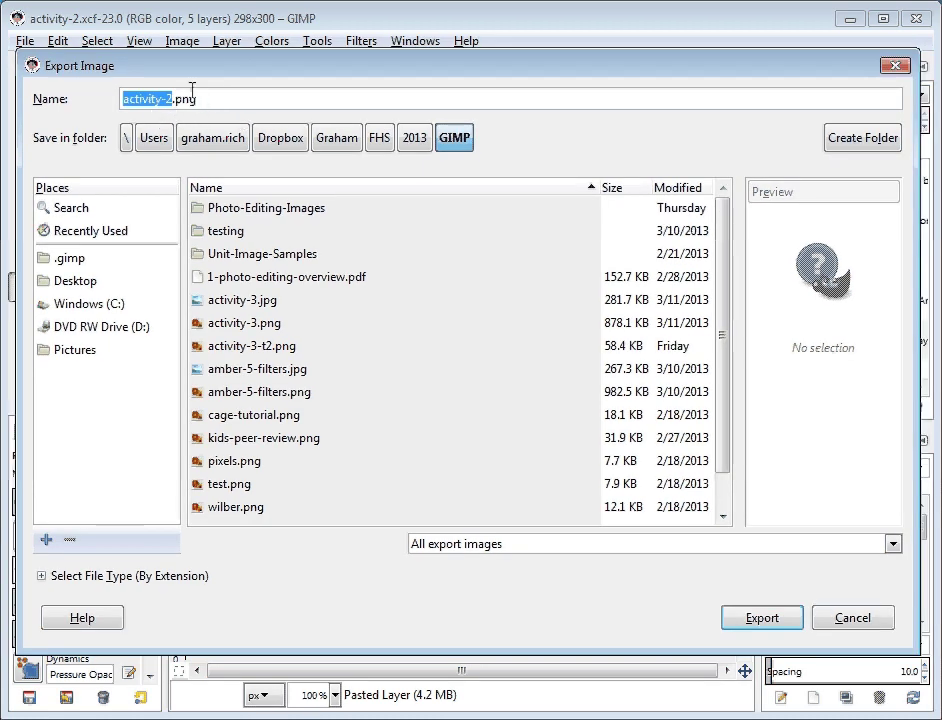
click(214, 100)
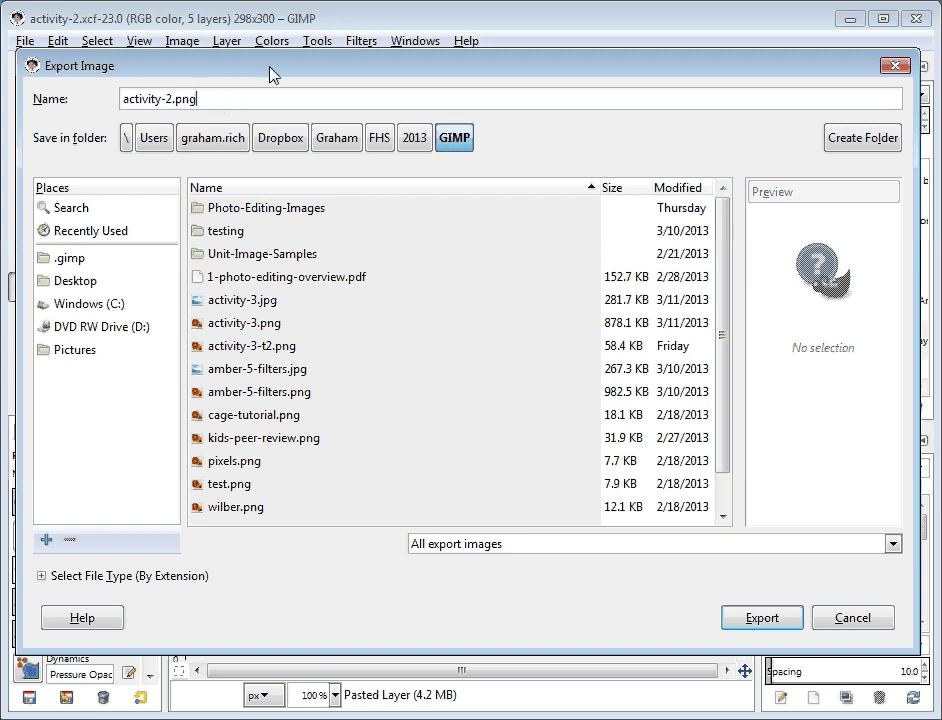
drag(231, 69, 778, 116)
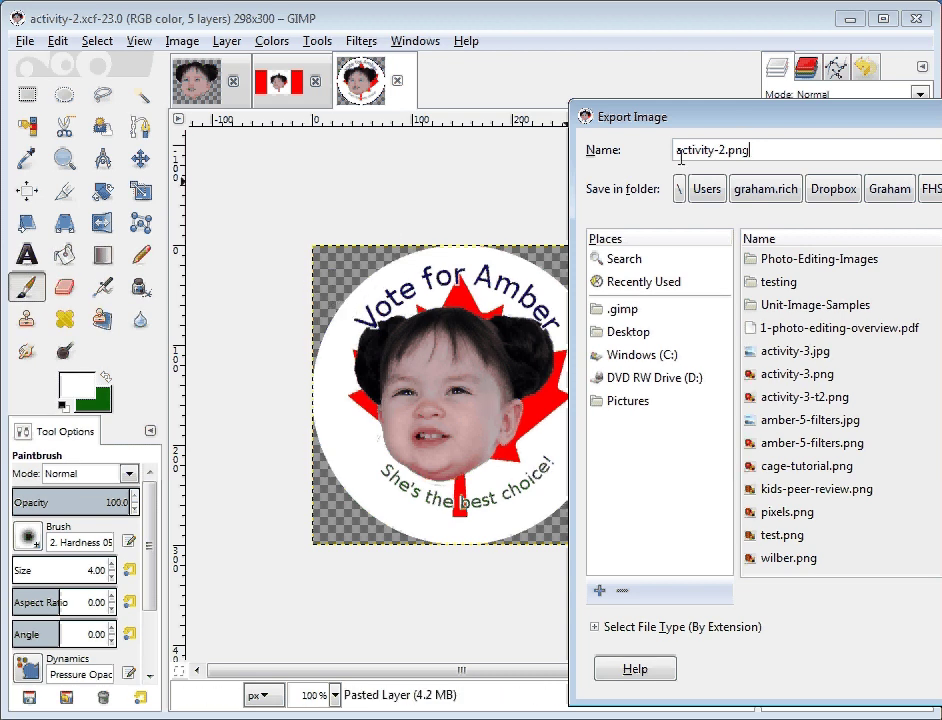
drag(822, 122, 277, 63)
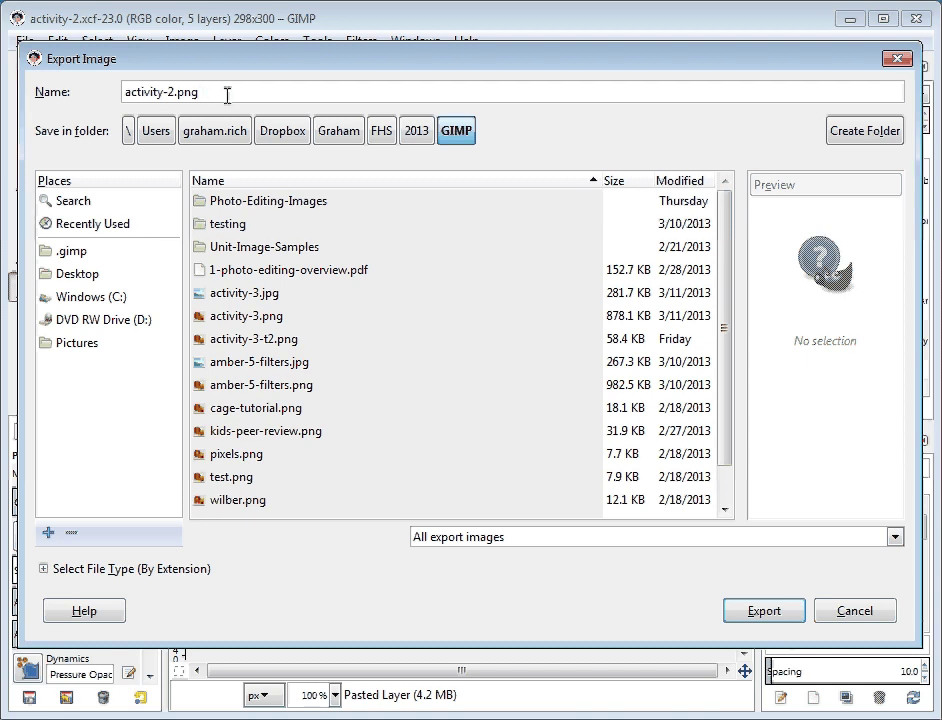
Export the button as activity-2.png with PNG compression level 4.
click(764, 611)
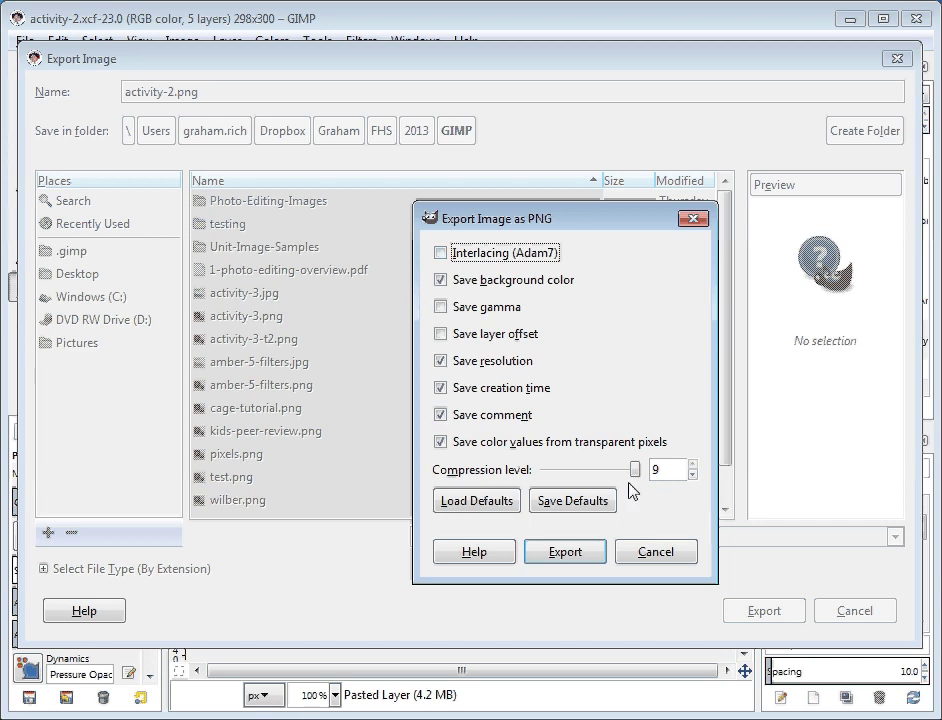
drag(635, 469, 592, 477)
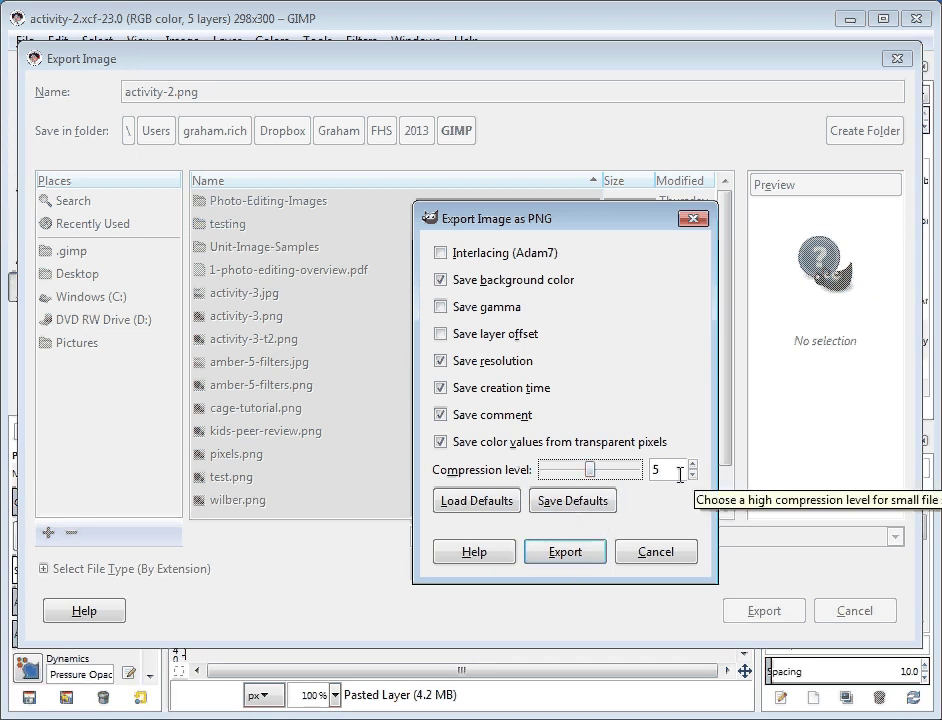
mouse_move(590, 471)
mouse_down()
mouse_move(648, 475)
mouse_move(543, 472)
mouse_move(581, 471)
mouse_up()
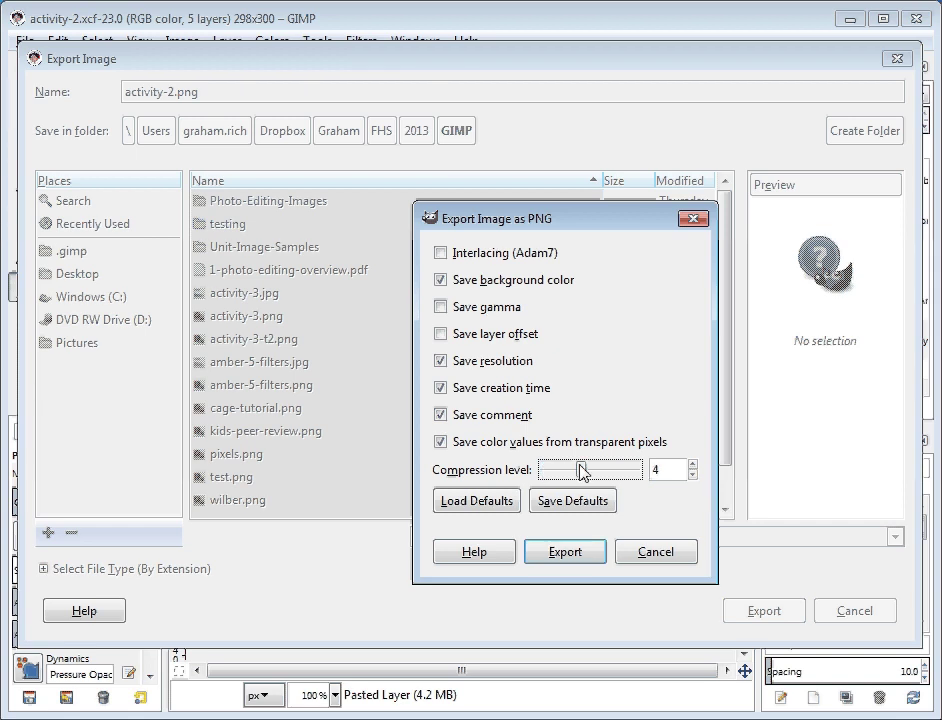
click(565, 555)
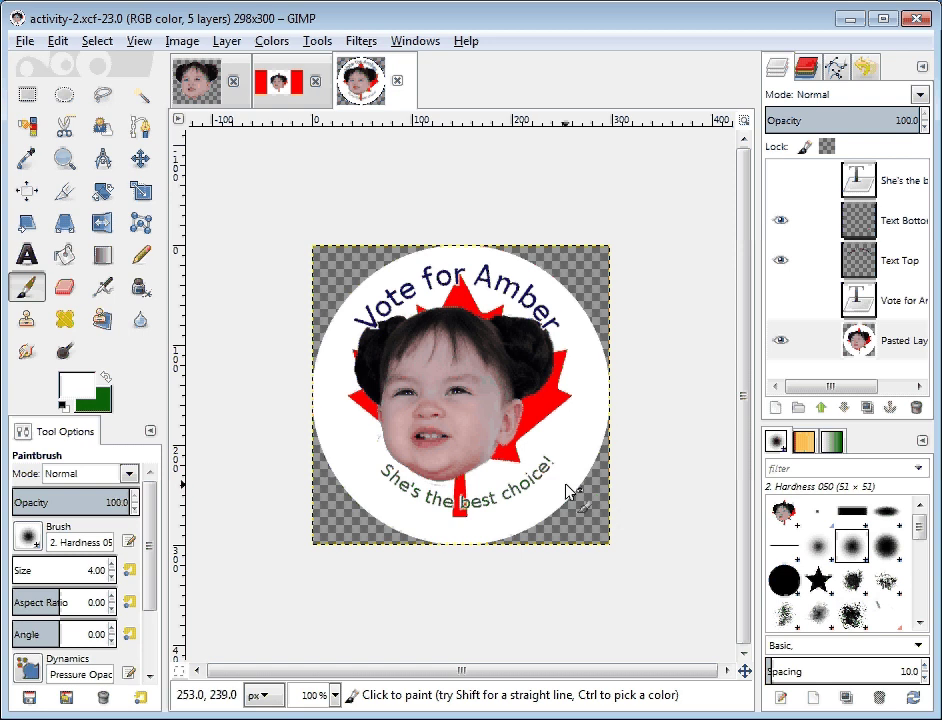
Make dark green the foreground and add a 298×300 layer 'BG' filled with it.
click(106, 381)
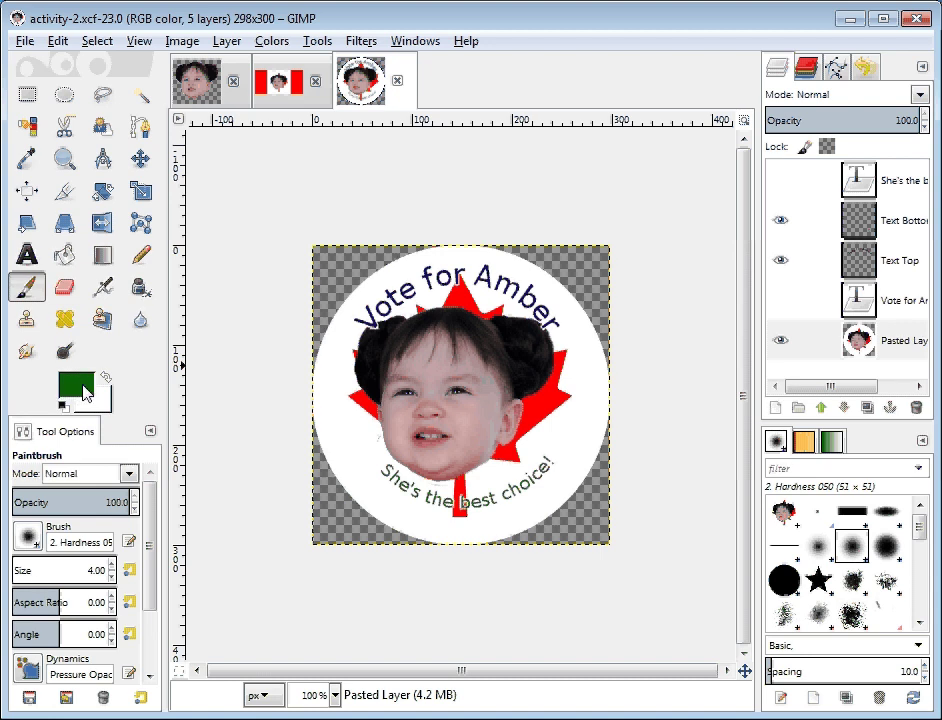
click(227, 41)
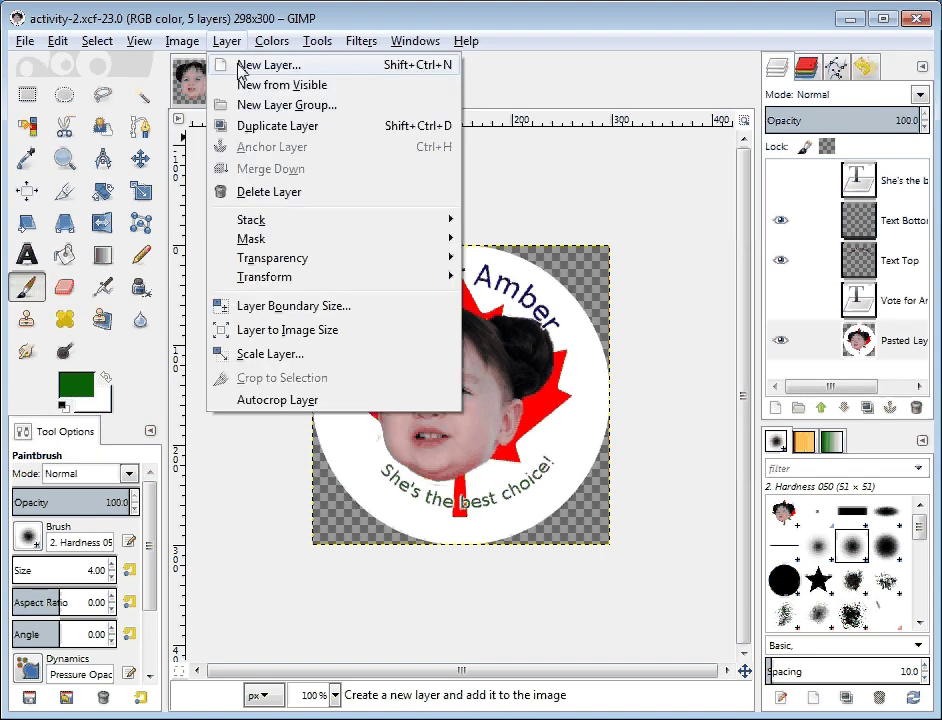
click(227, 40)
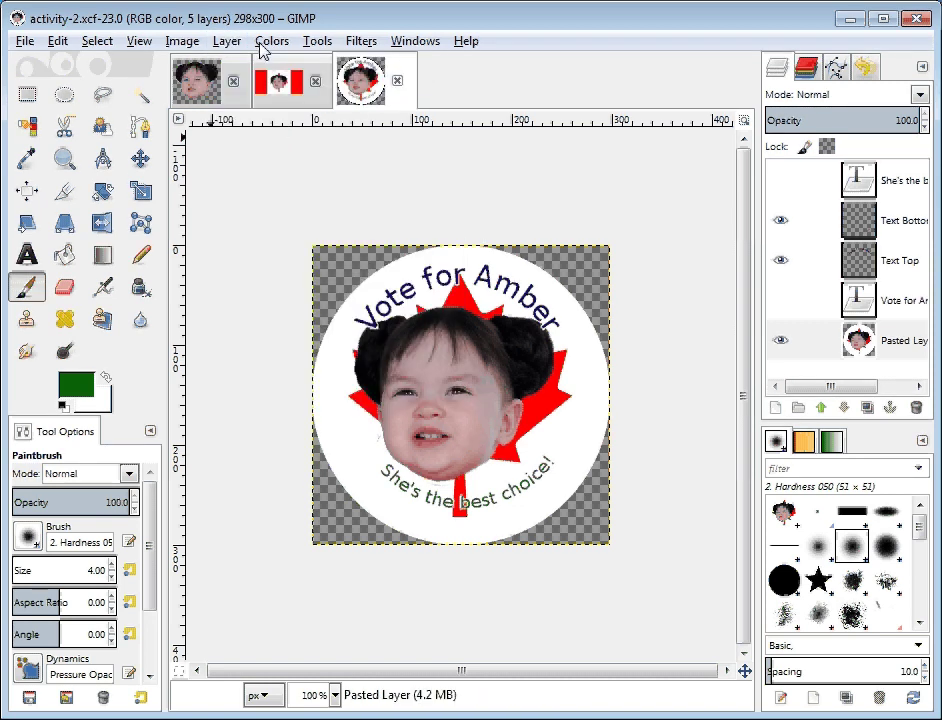
click(776, 409)
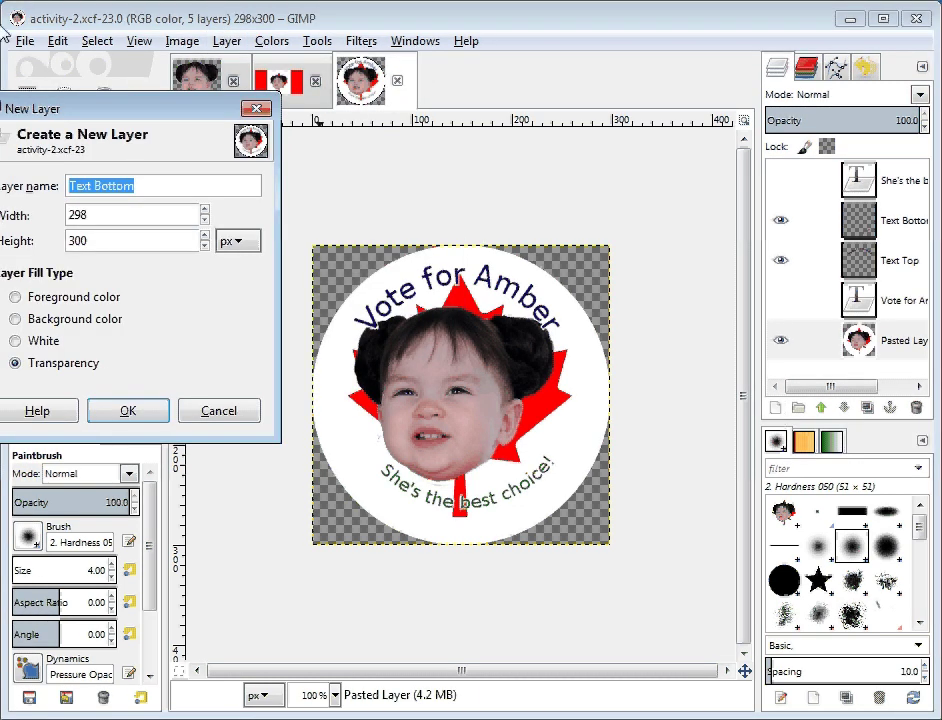
drag(91, 110, 476, 118)
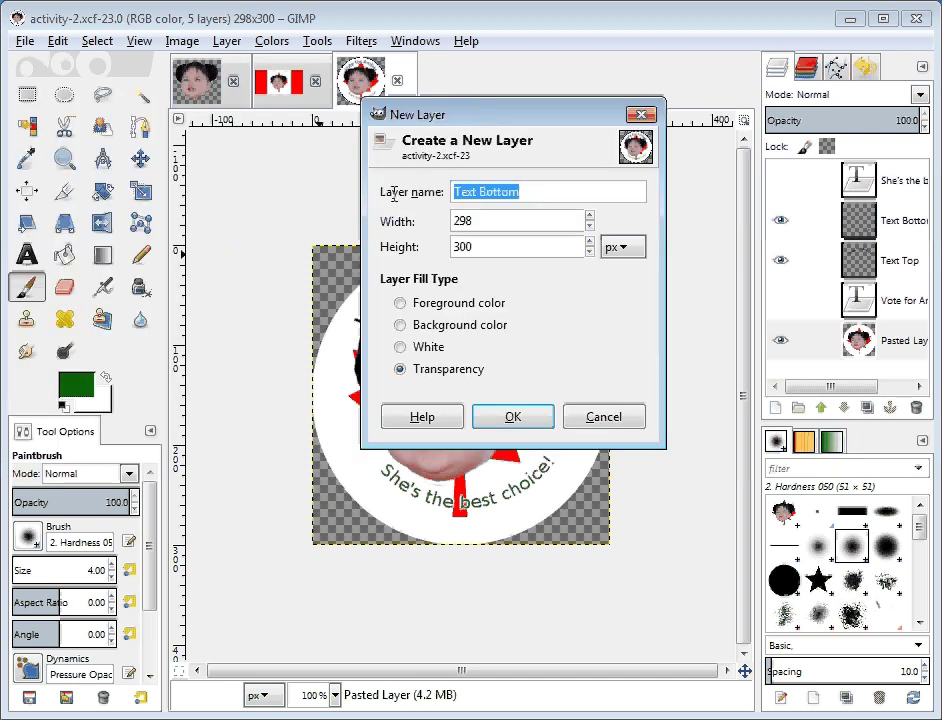
text(BG)
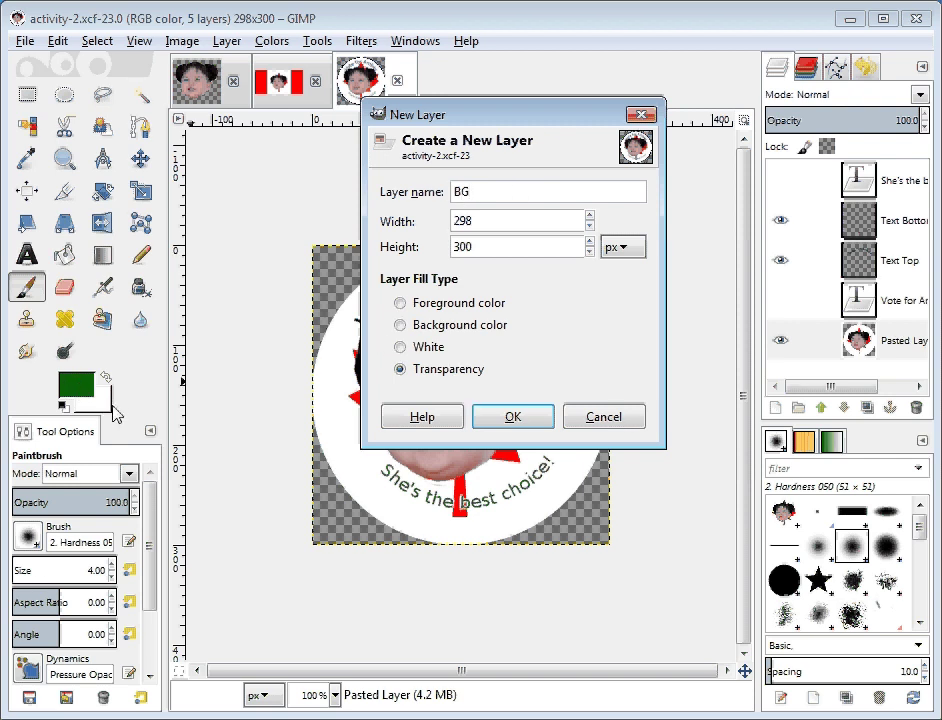
click(400, 302)
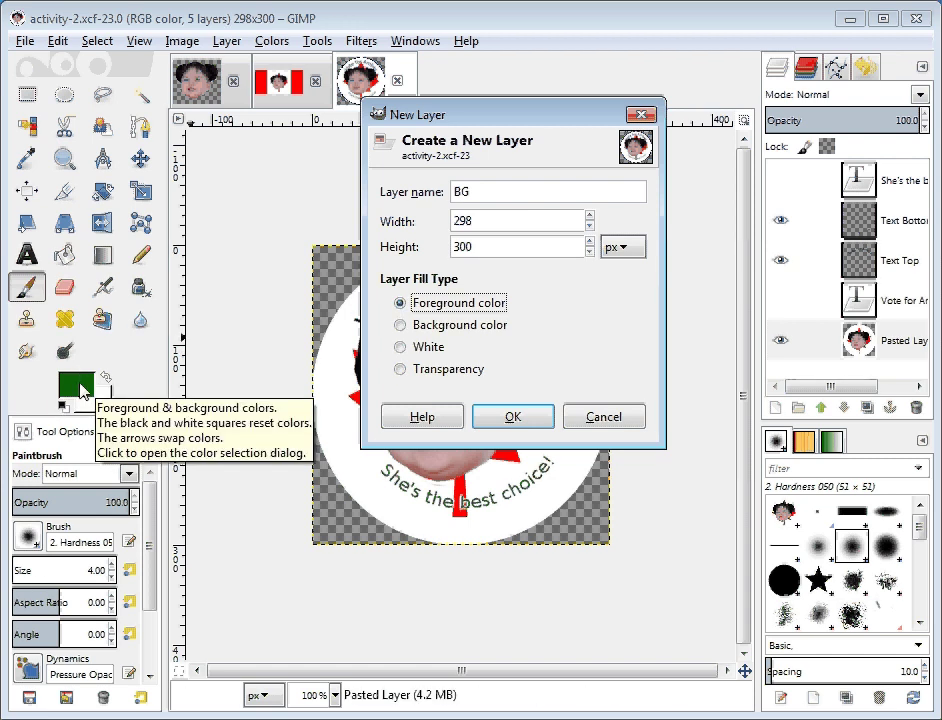
click(513, 417)
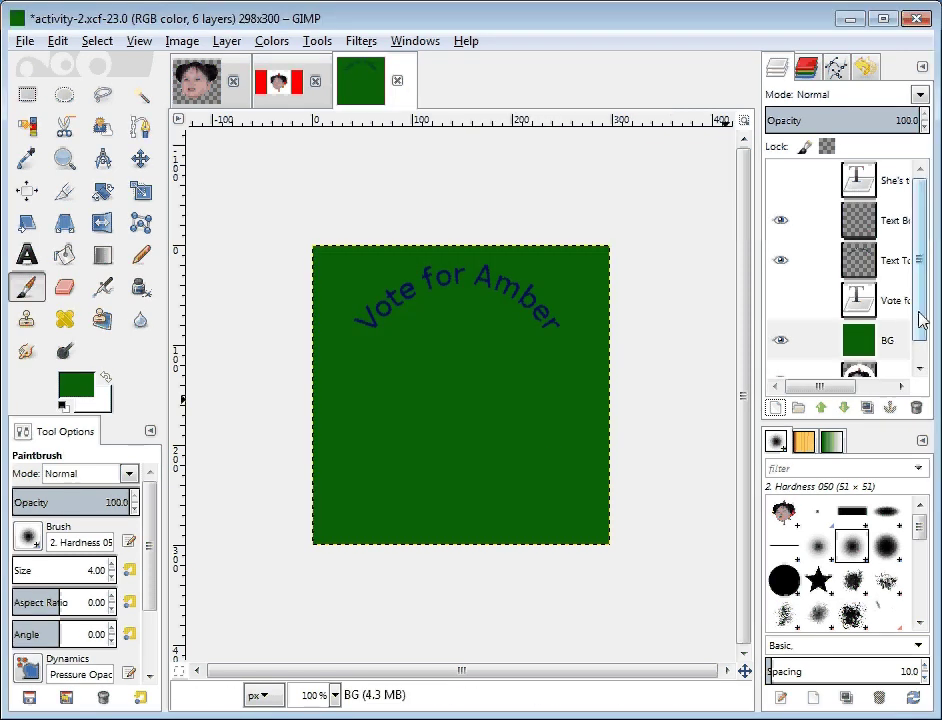
Lower the BG layer below Pasted Layer to the bottom of the stack.
drag(921, 320, 921, 346)
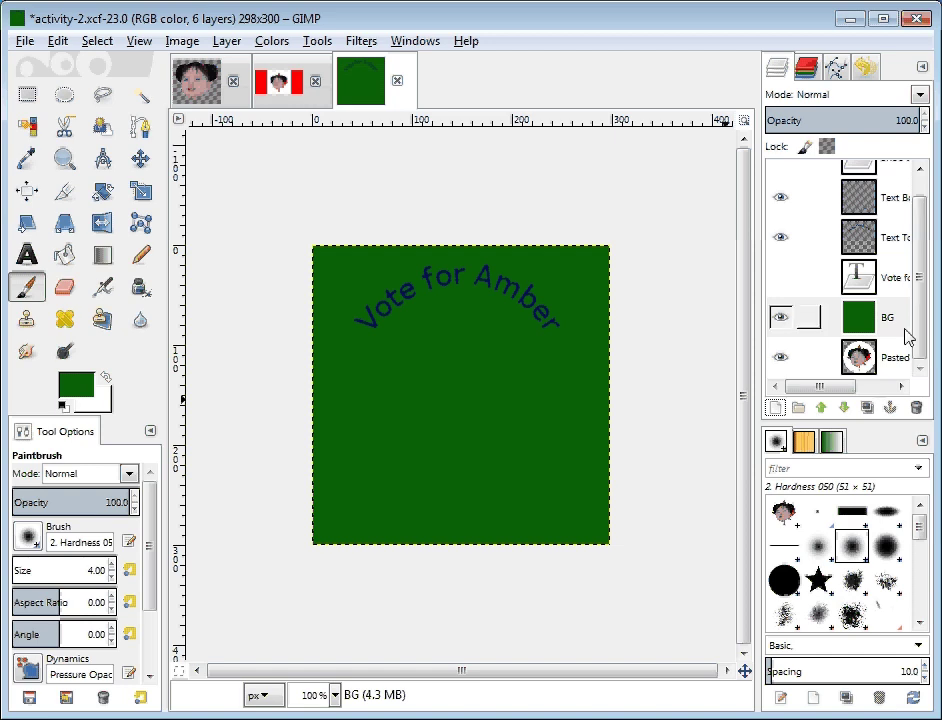
click(895, 321)
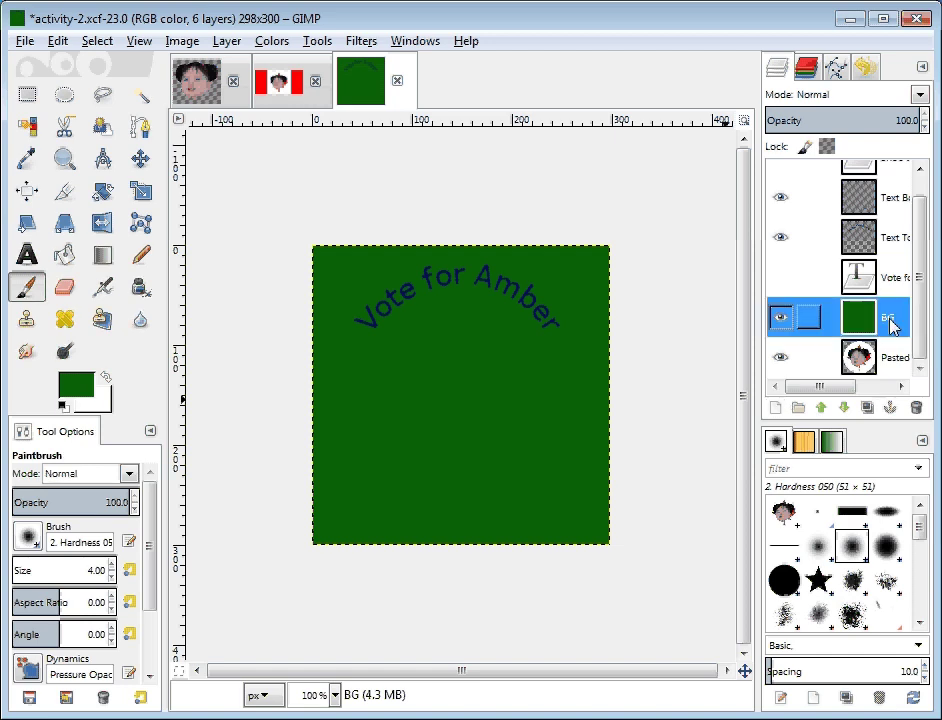
click(842, 408)
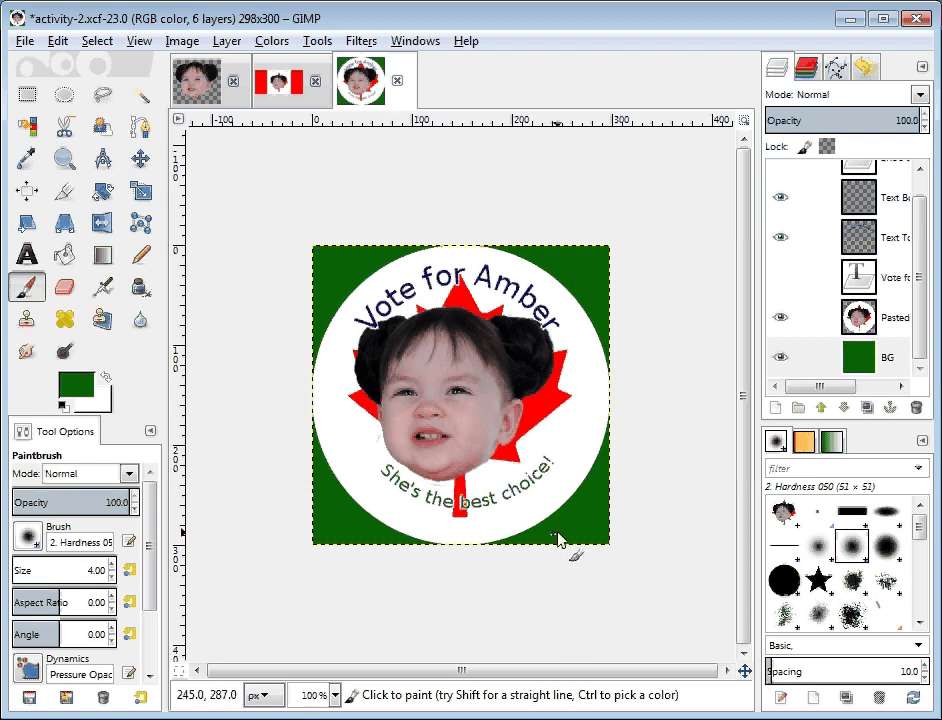
Save the project, then hide and reshow the BG layer to compare backgrounds.
click(22, 42)
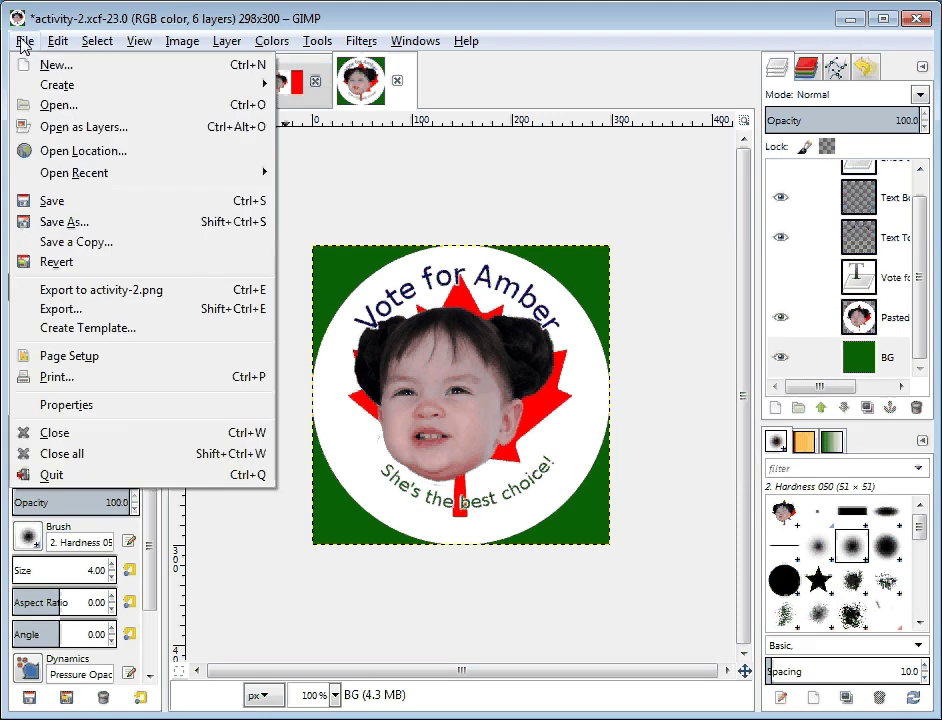
click(66, 202)
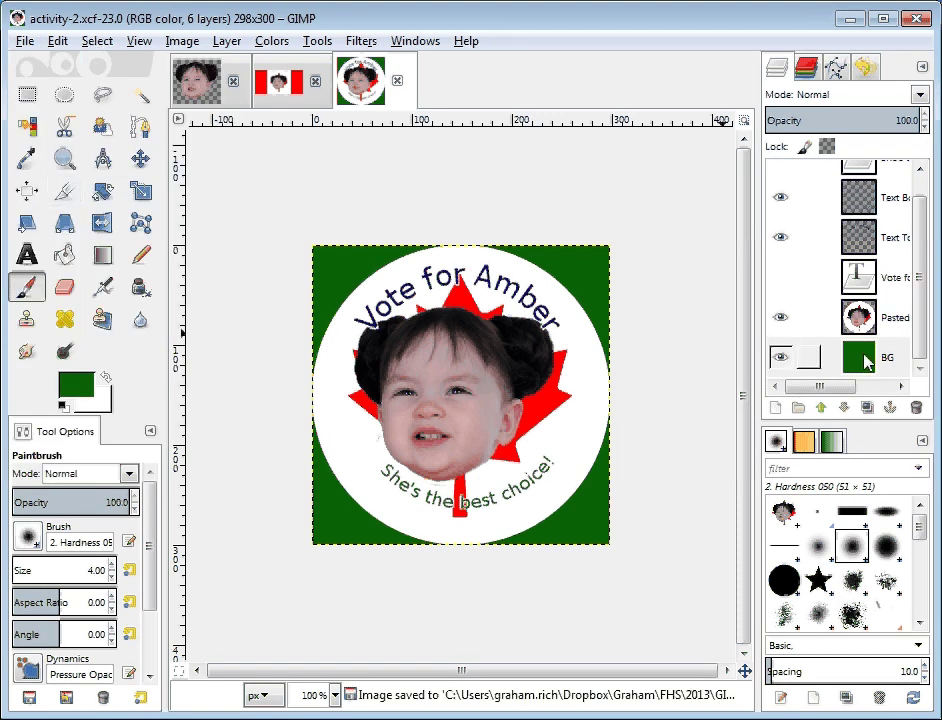
click(781, 360)
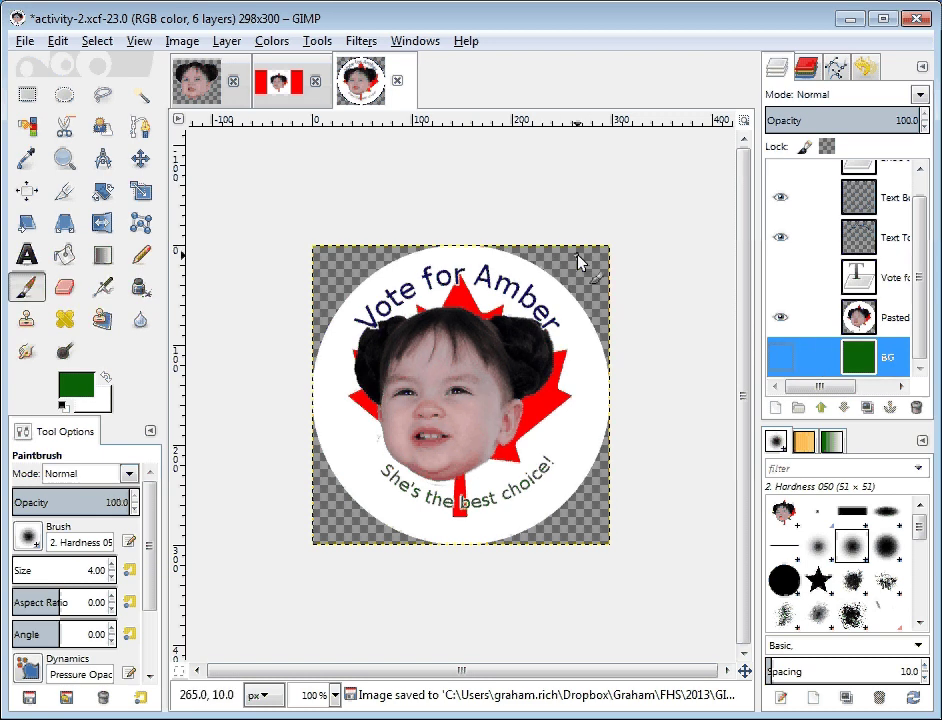
click(779, 360)
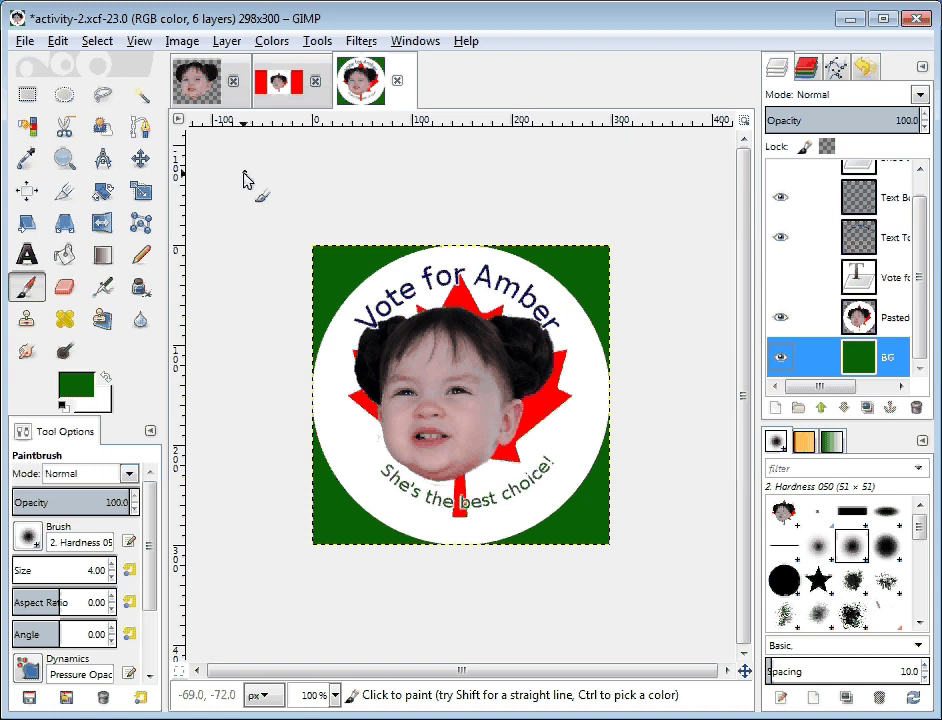
click(29, 45)
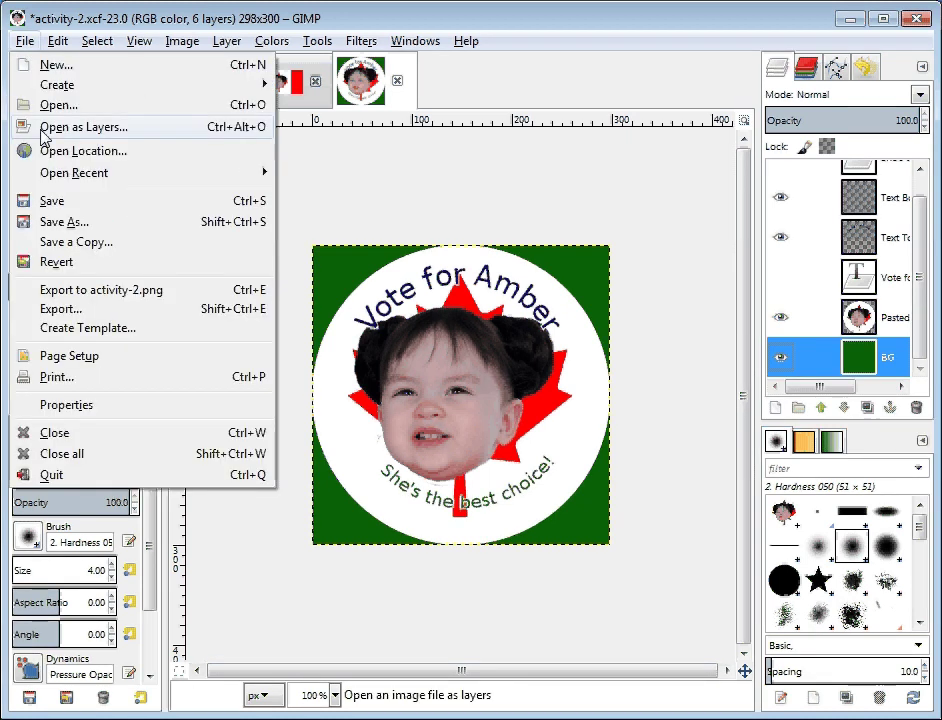
Export the image under the new name activity-2-bg.png to reach its PNG options.
click(80, 313)
click(178, 88)
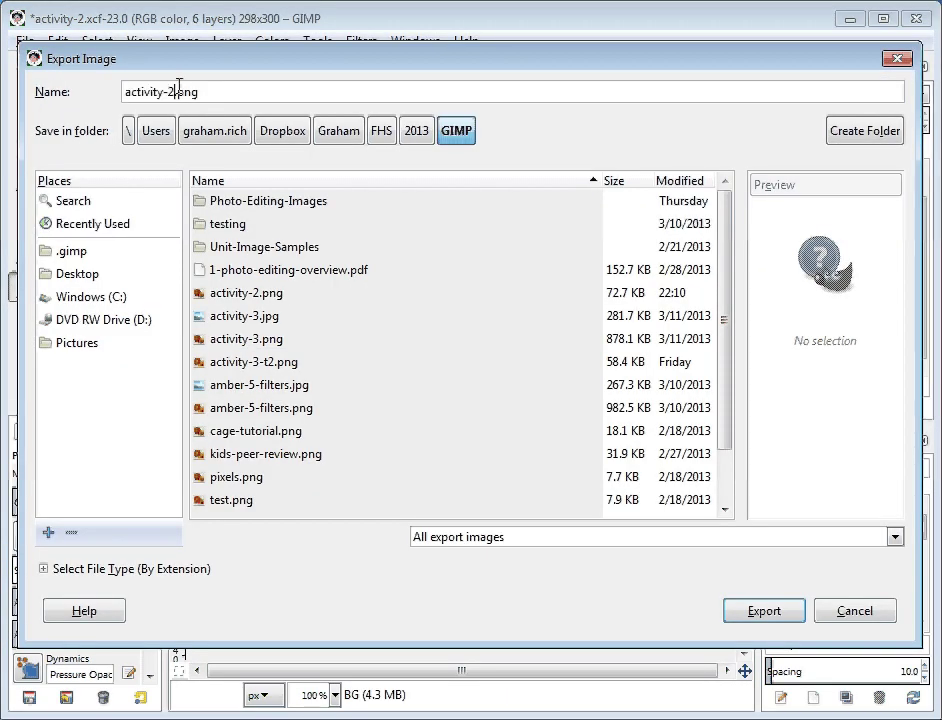
text(-)
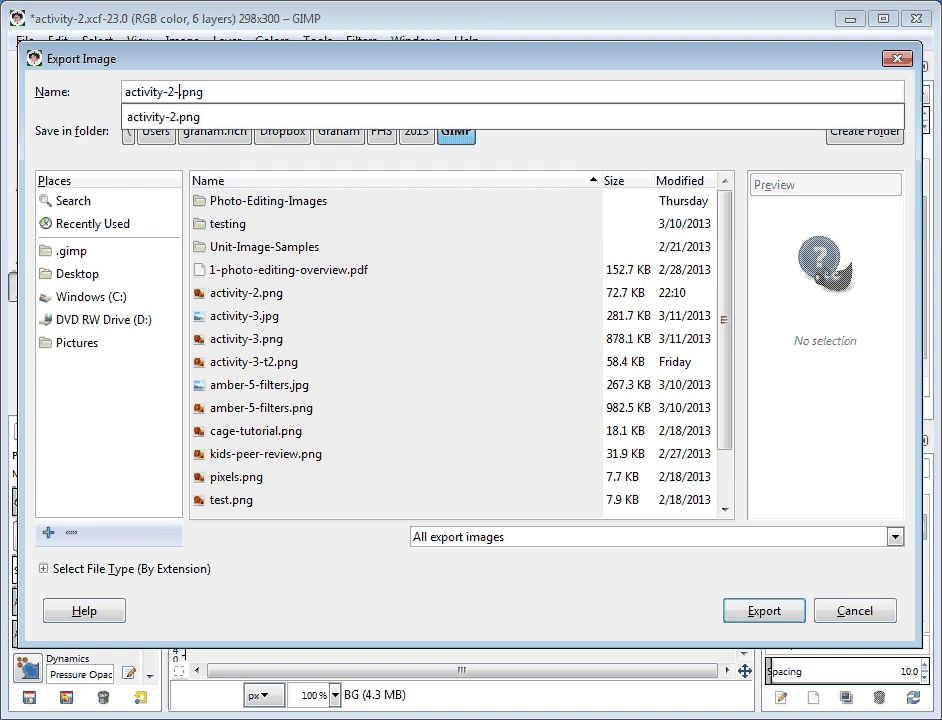
text(bg)
click(774, 613)
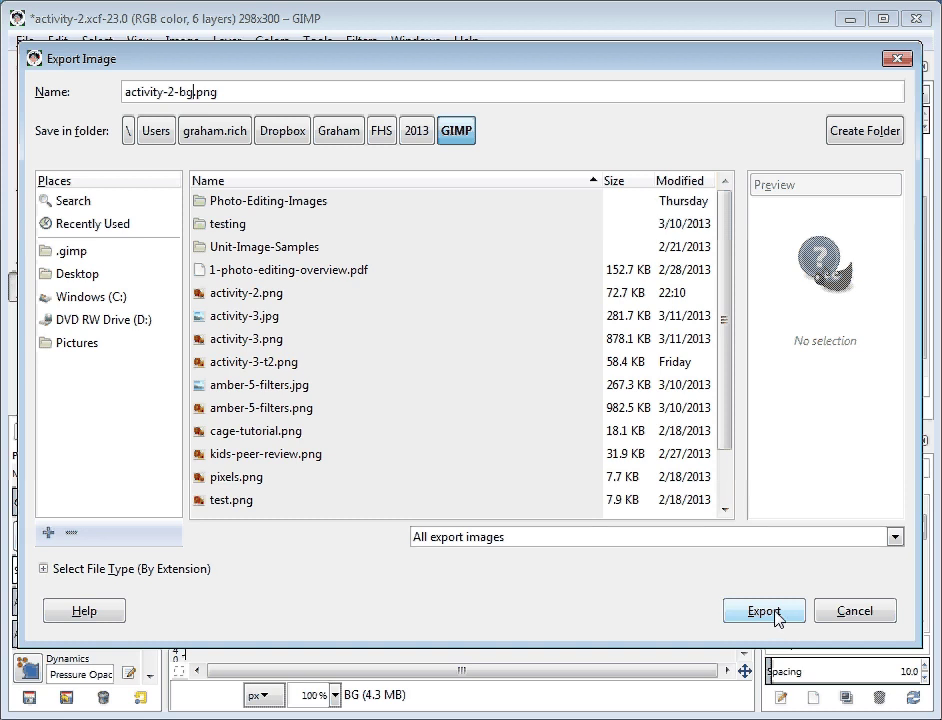
click(774, 613)
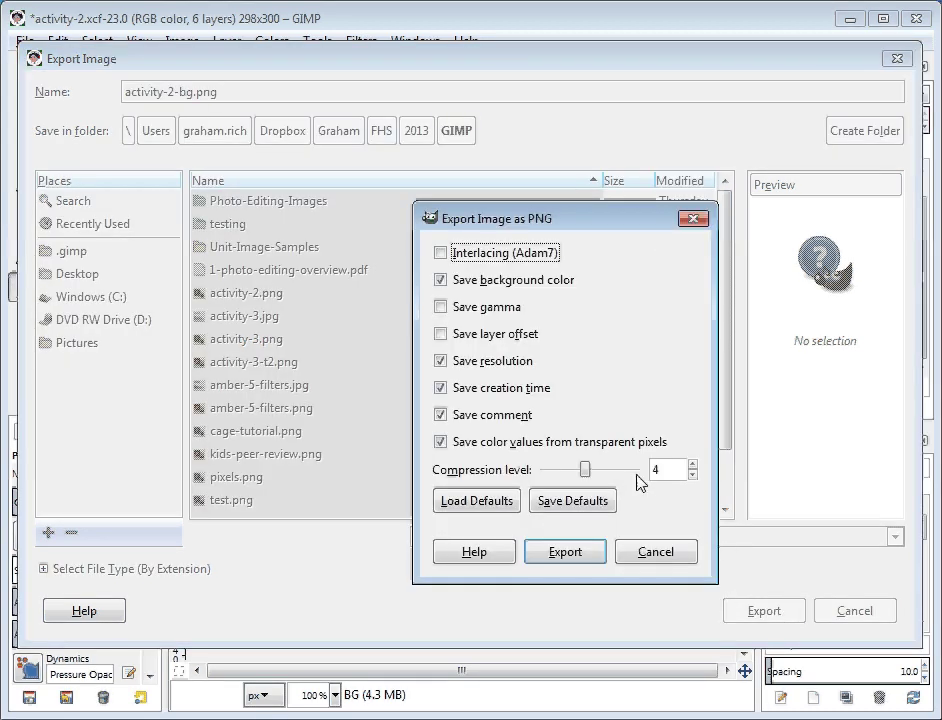
Confirm the activity-2-bg.png PNG export and save the XCF project.
click(565, 553)
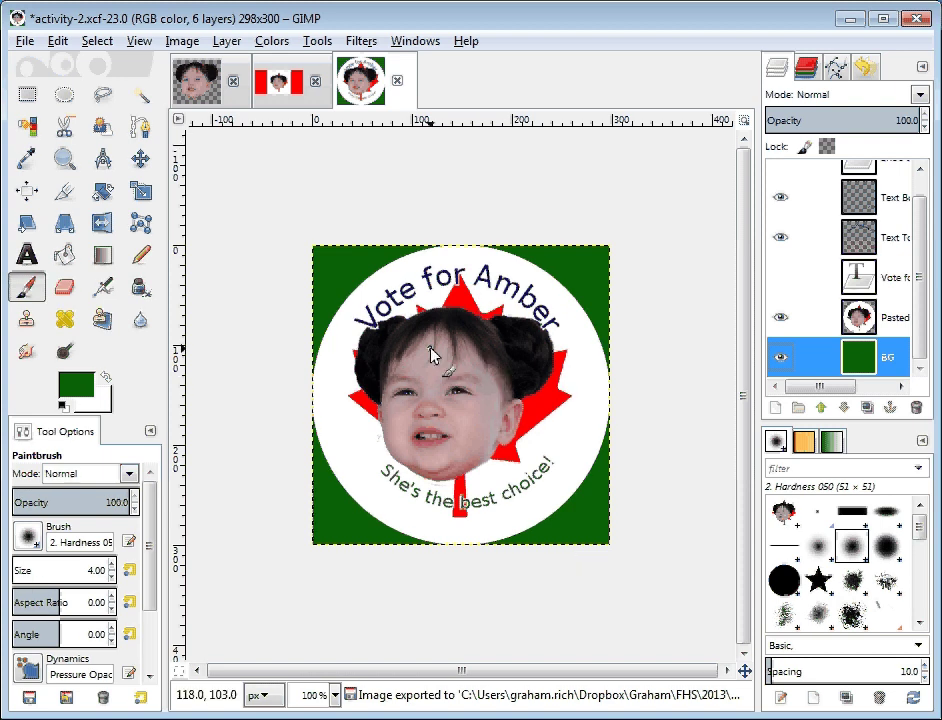
click(24, 41)
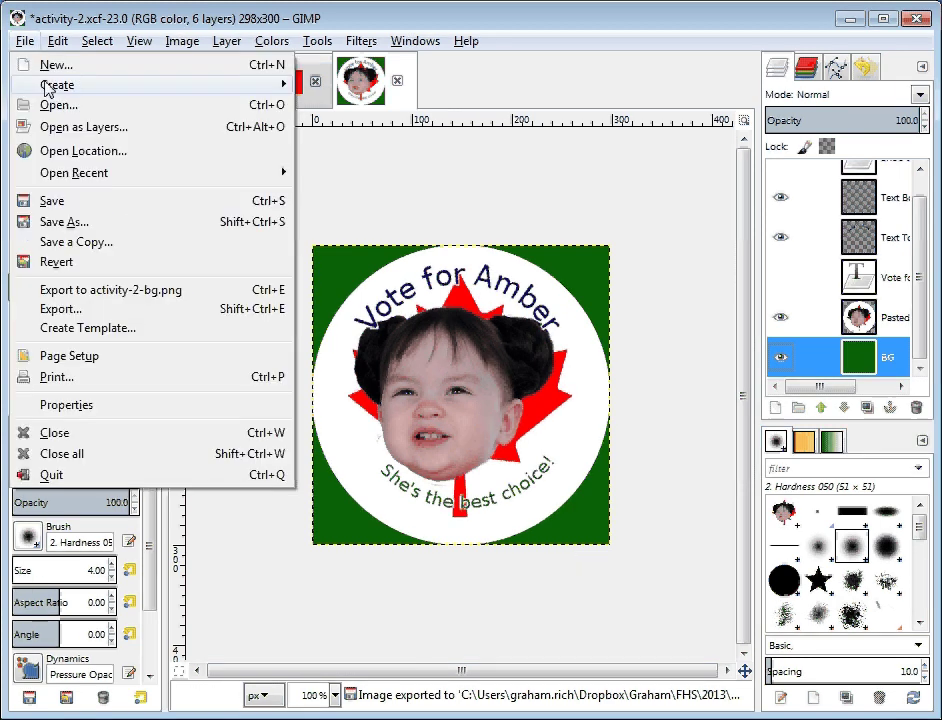
click(80, 211)
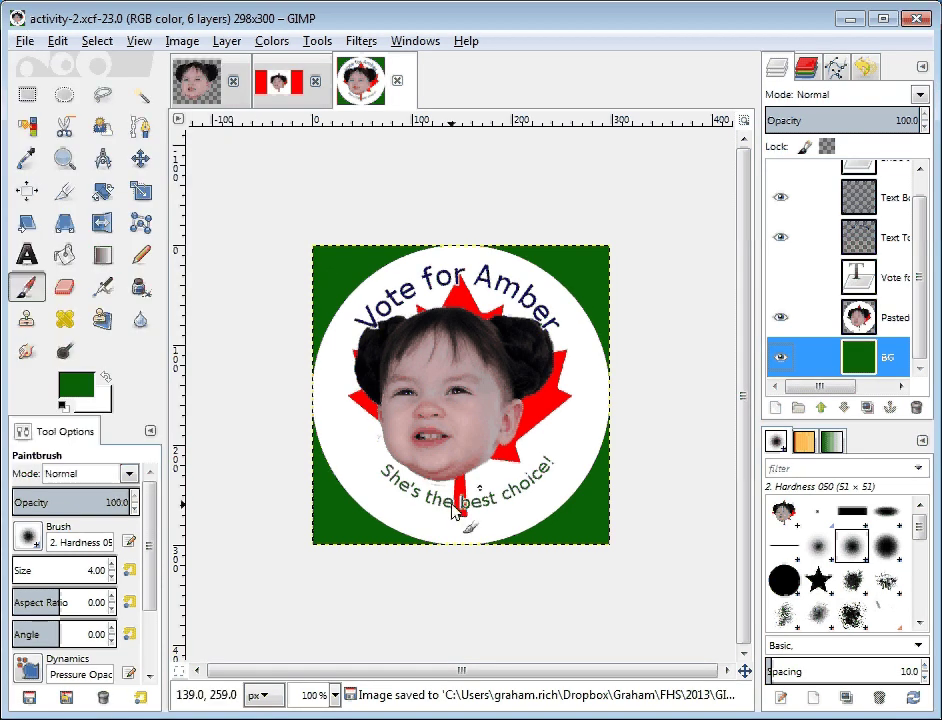